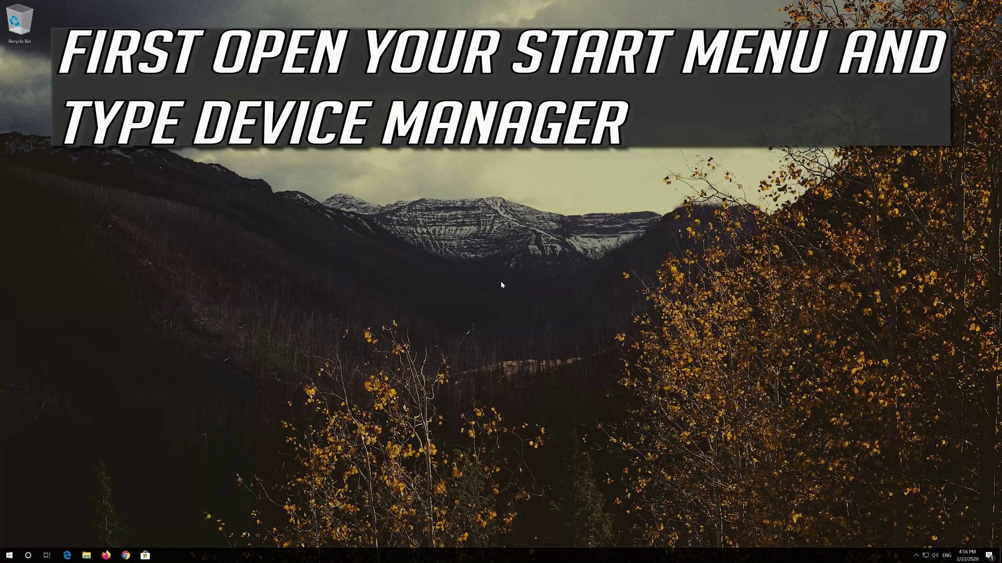
Step: Search 'device manager' from the Start menu and launch Device Manager
text(ce manager)
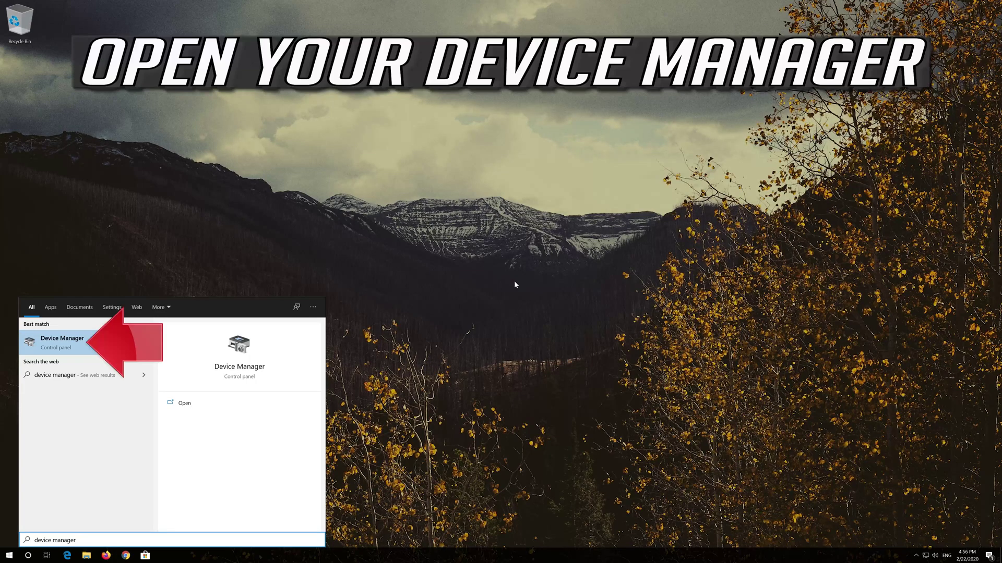
click(92, 343)
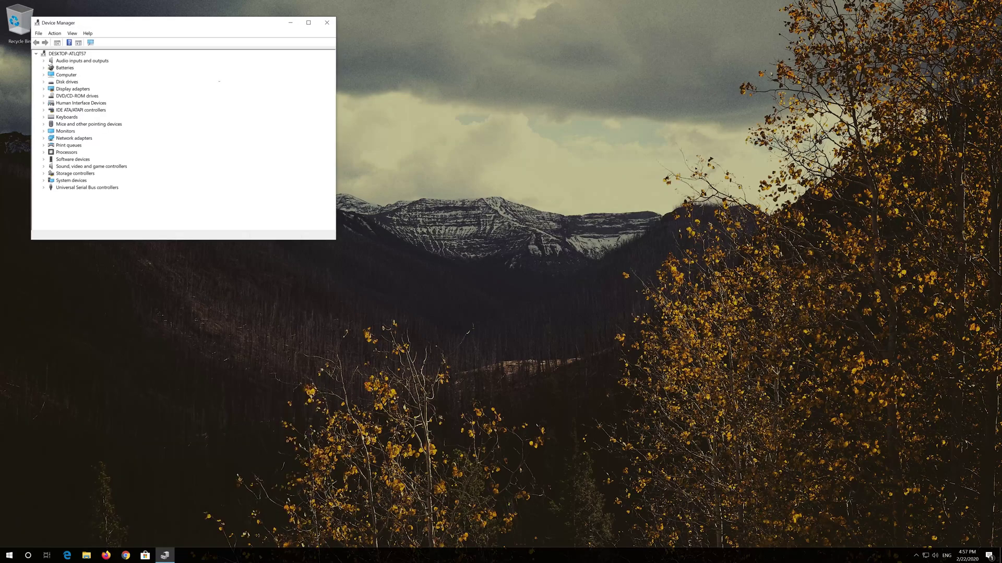
Step: Expand Display adapters and open Properties for the VirtualBox Graphics Adapter
drag(184, 22, 482, 136)
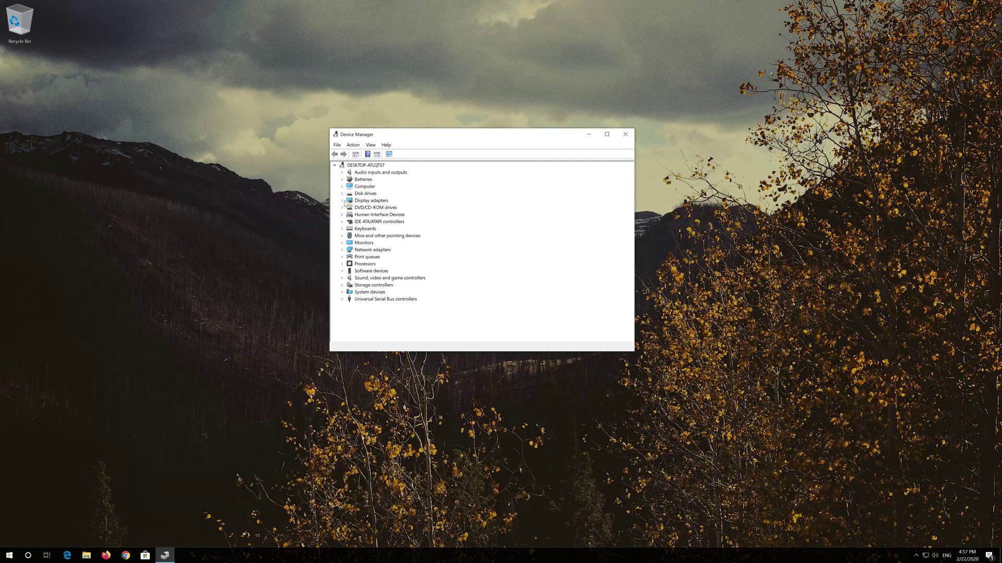
click(343, 202)
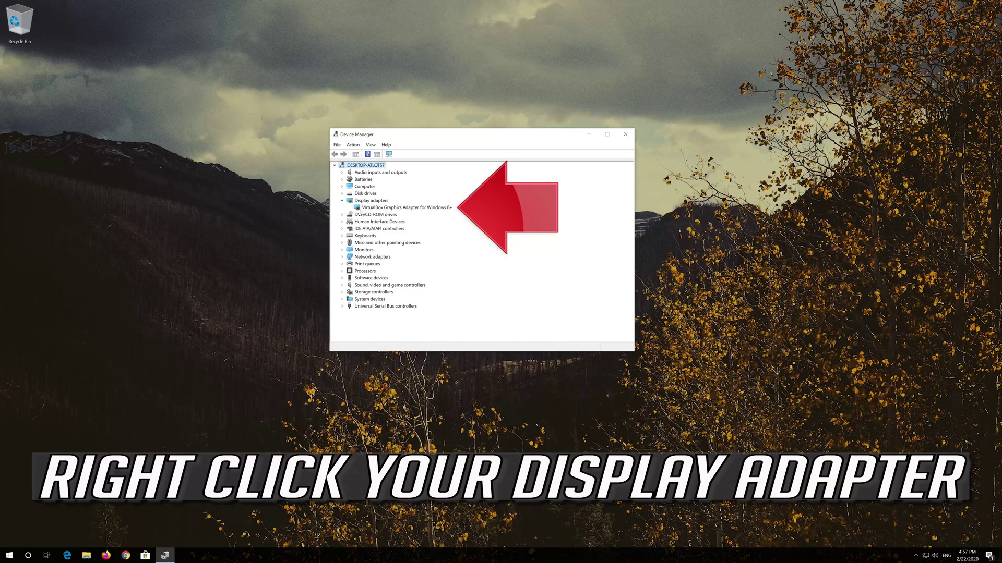
click(360, 209)
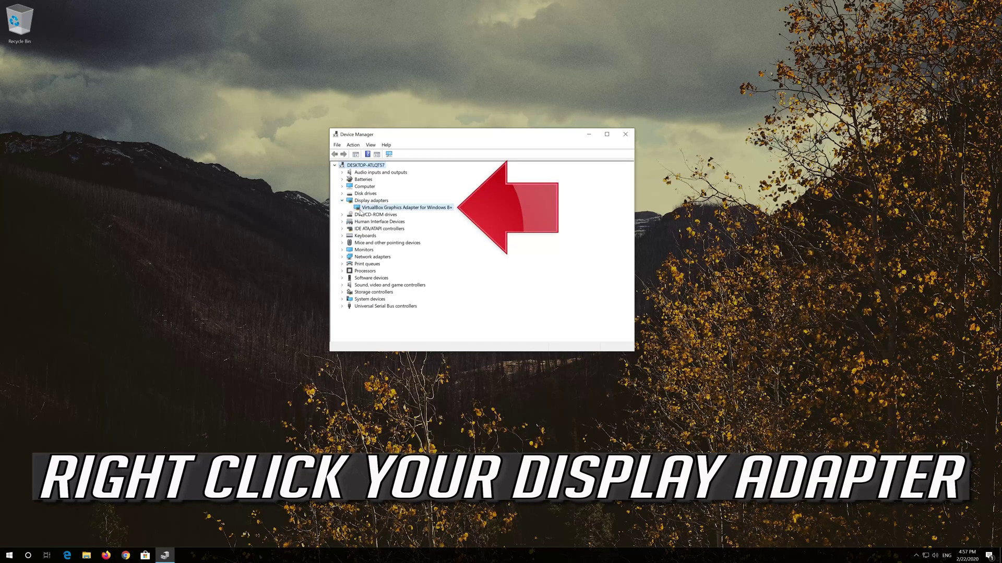
right_click(431, 209)
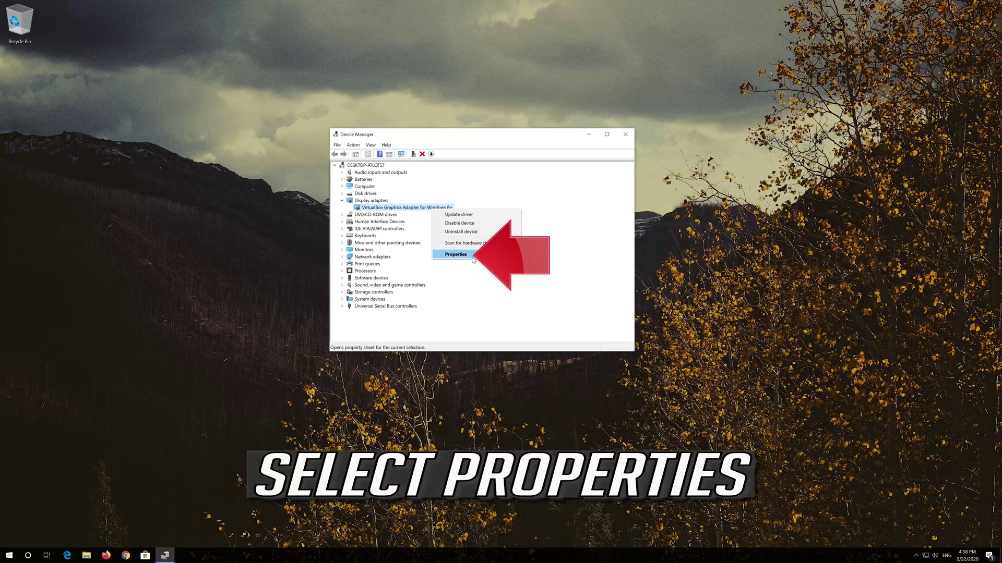
click(475, 254)
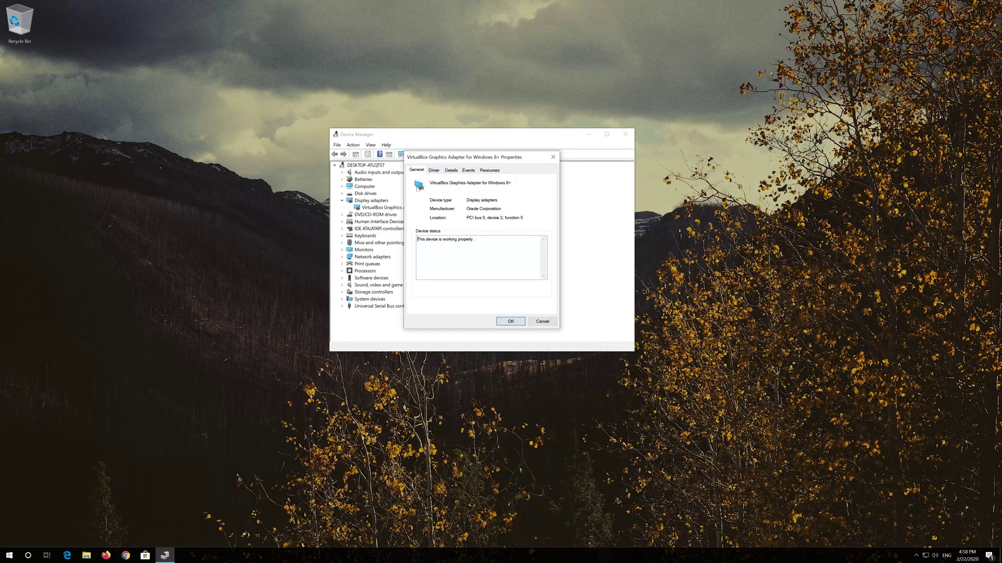
Step: Have Windows automatically search for updated VirtualBox Graphics Adapter drivers from the Driver tab
click(432, 171)
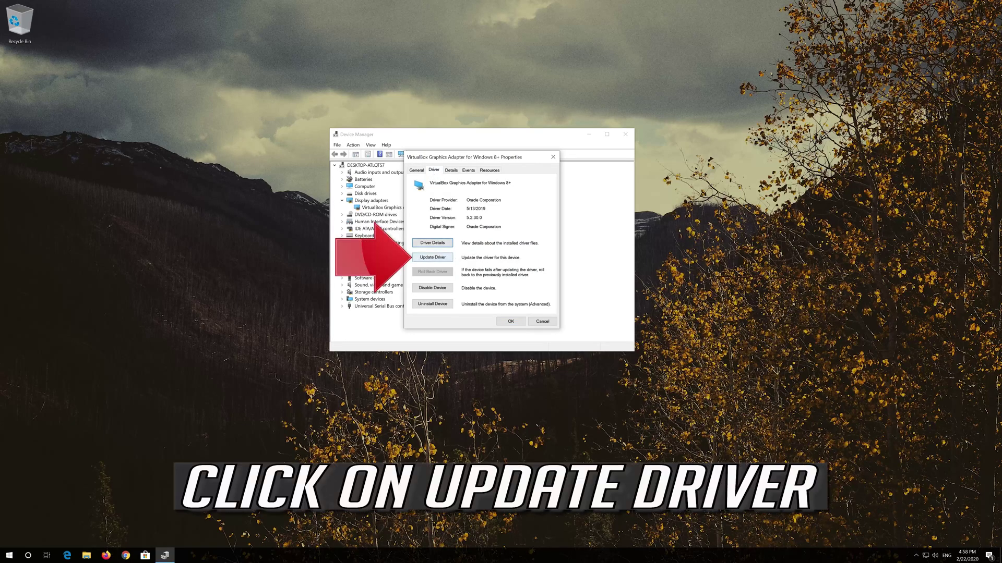
click(433, 258)
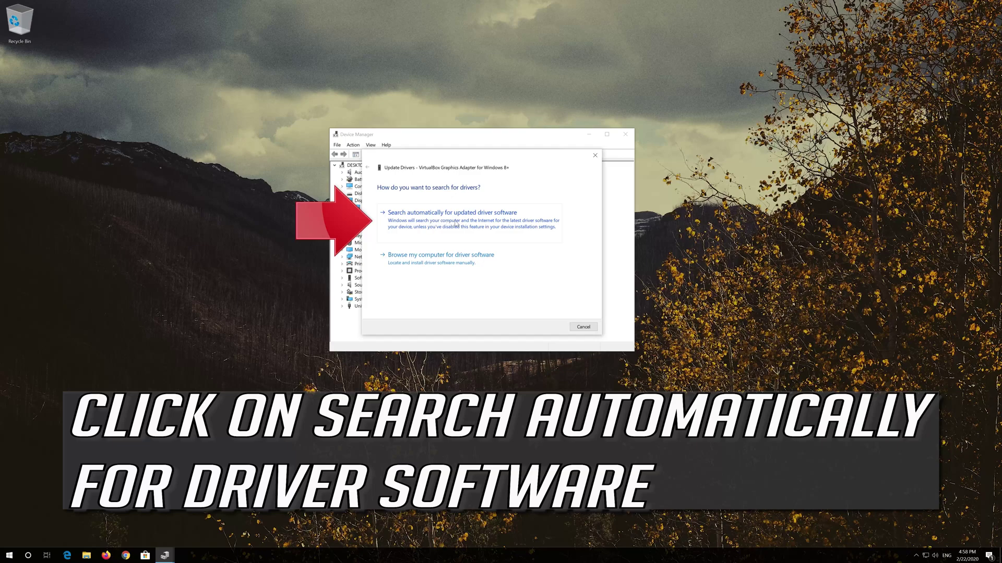
click(456, 228)
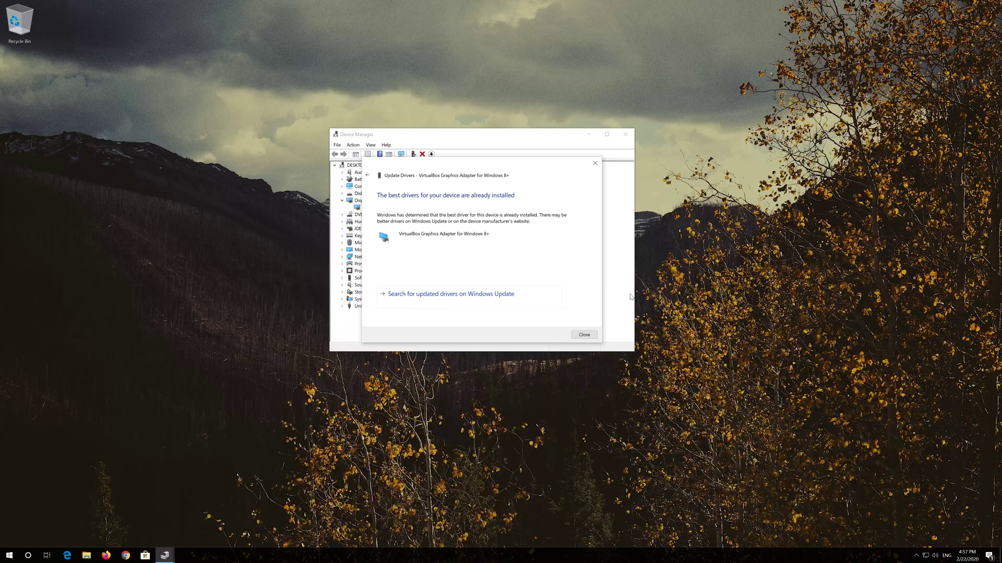
Step: Search Windows Update for updated drivers and check for new updates in Settings
click(440, 295)
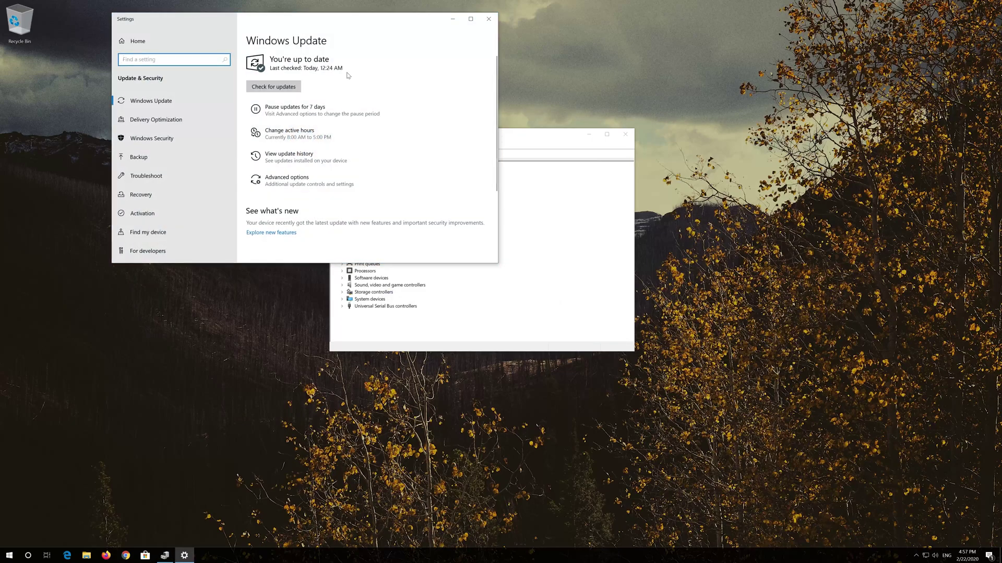
drag(344, 24, 523, 119)
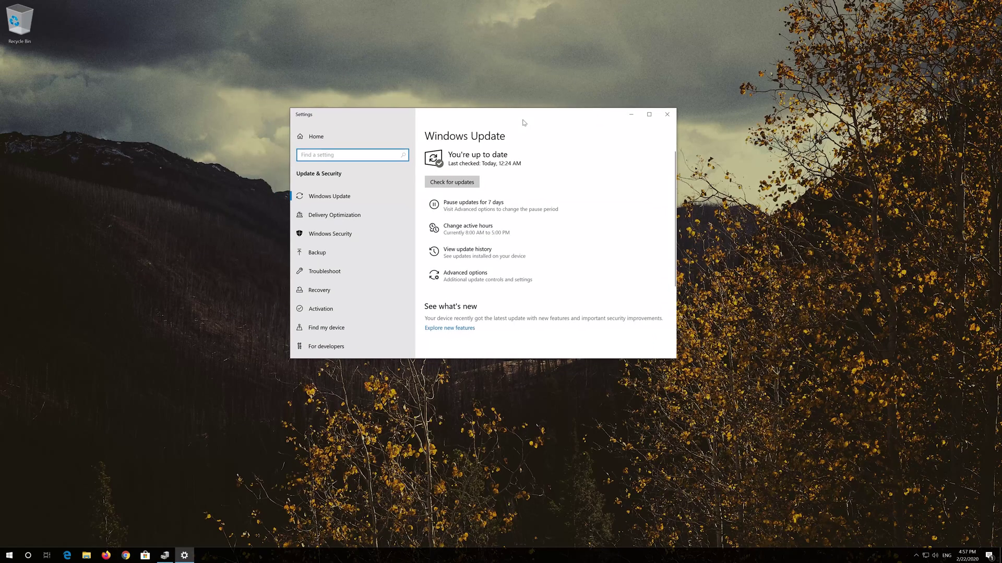
click(459, 183)
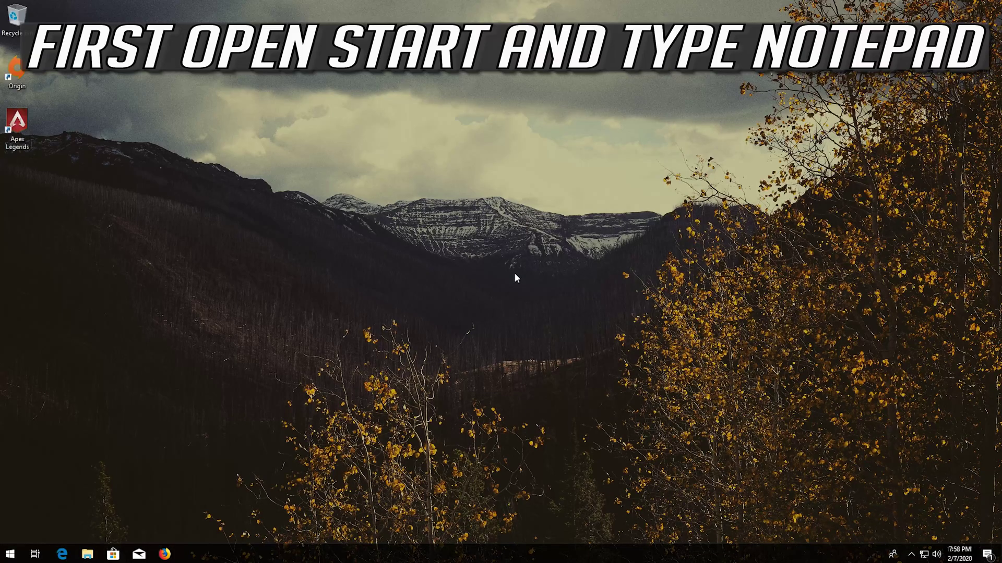
Step: Search 'notepad' in the Start menu and launch Notepad
key(super)
text(notepa)
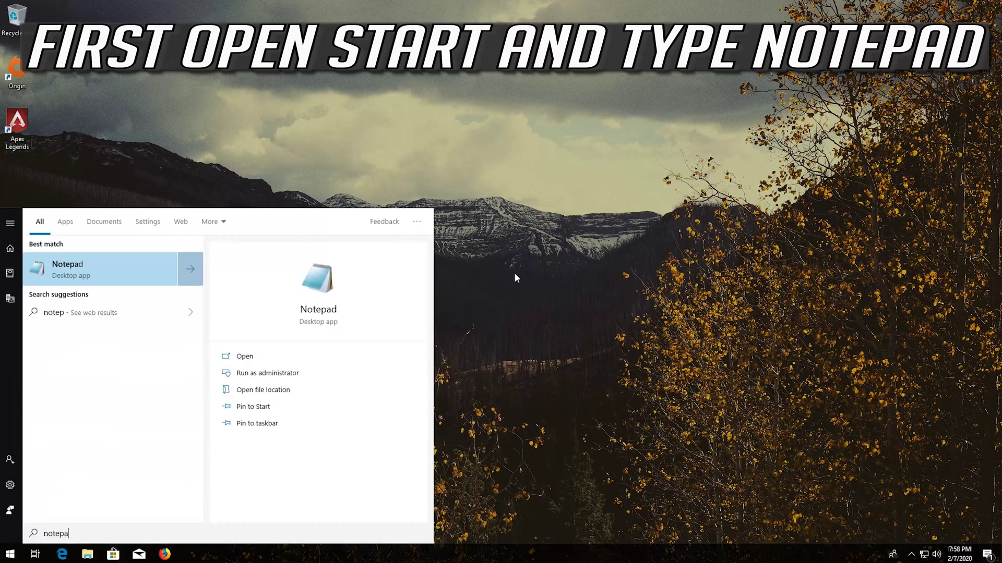
text(d)
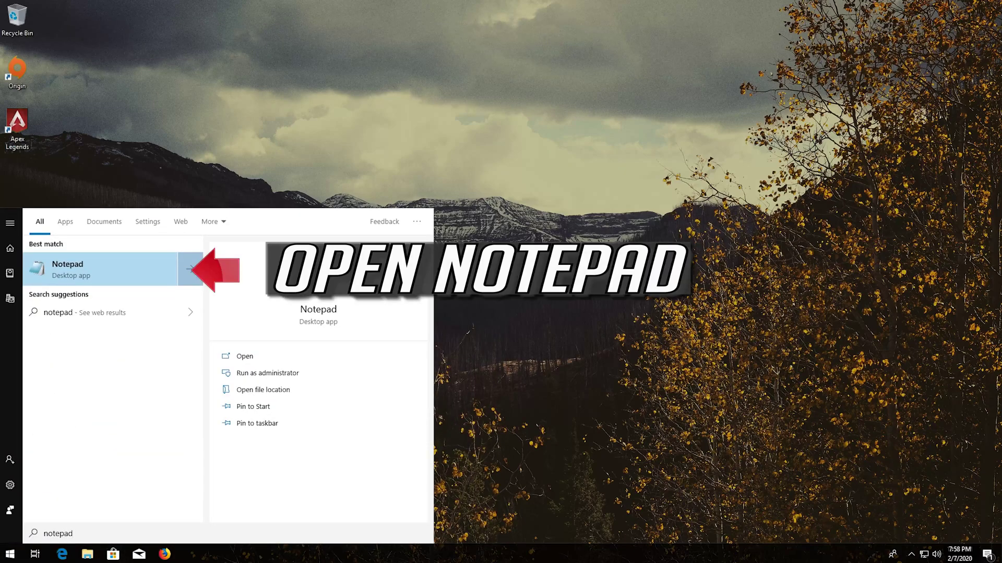
click(98, 275)
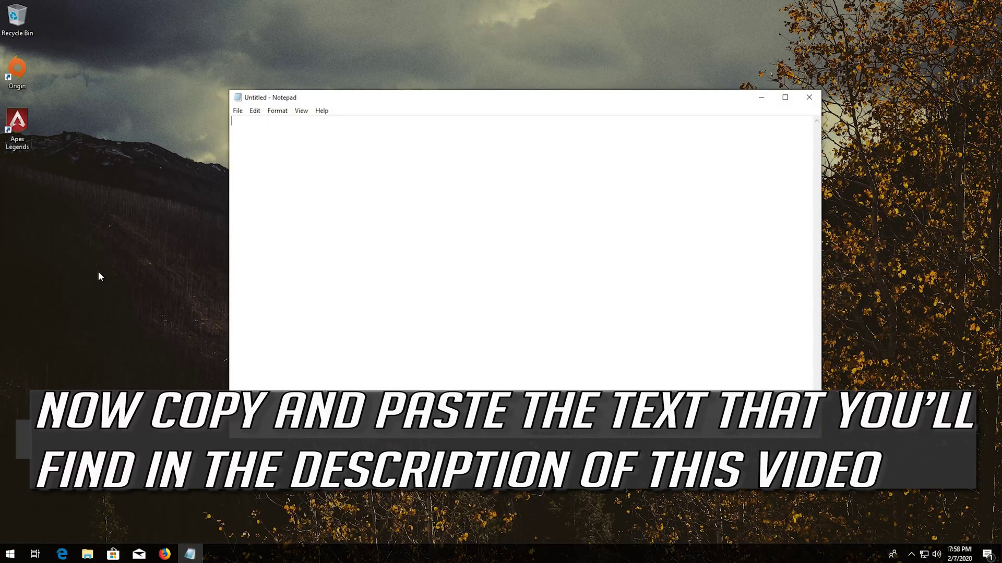
Step: Paste the GraphicsDrivers TdrDelay registry text into Notepad and open File > Save As
right_click(239, 181)
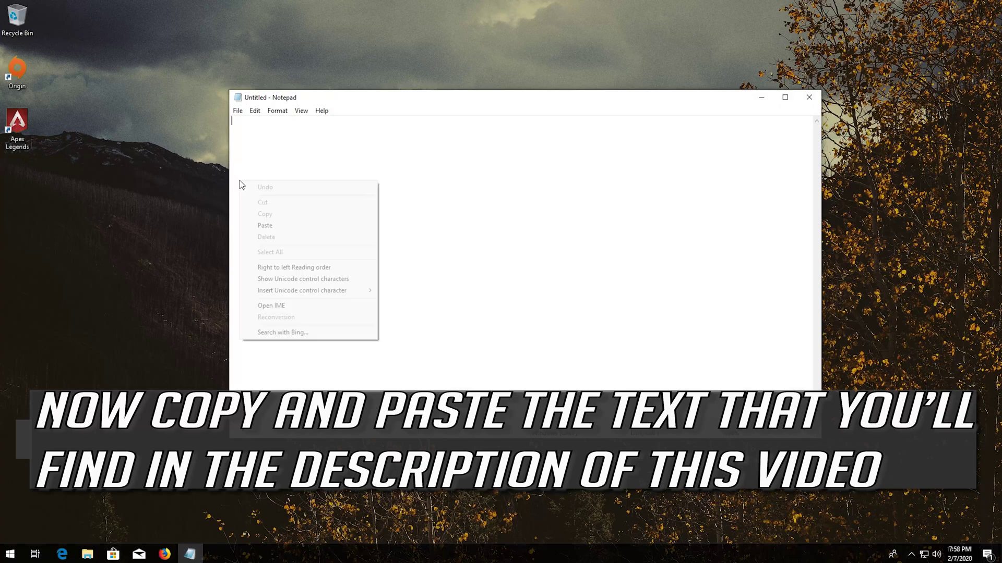
click(253, 224)
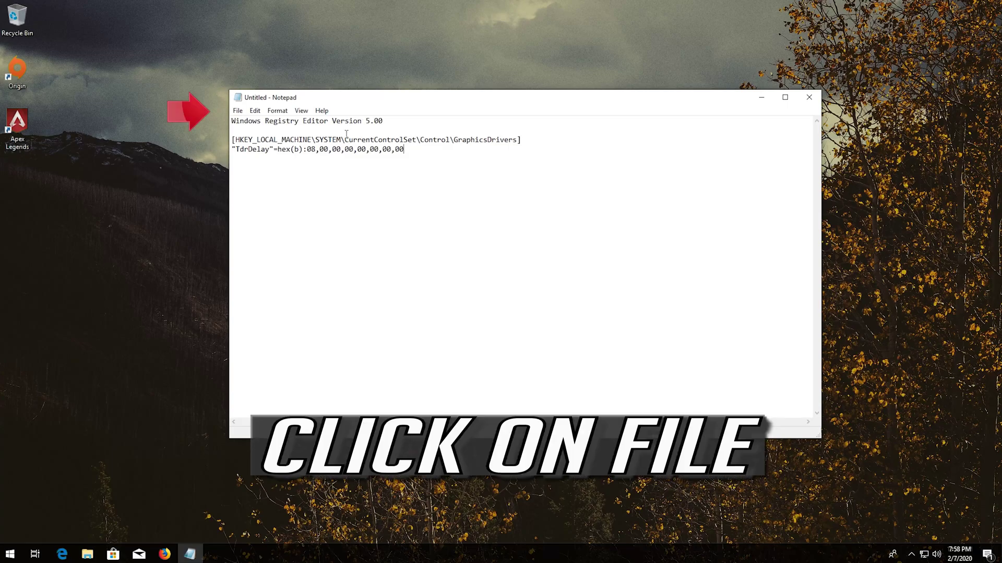
click(237, 111)
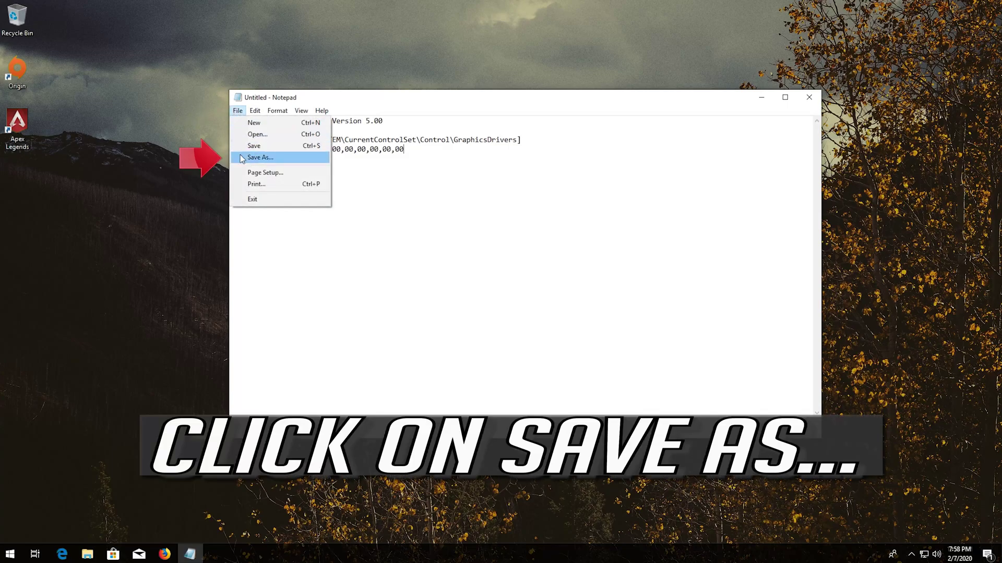
click(280, 159)
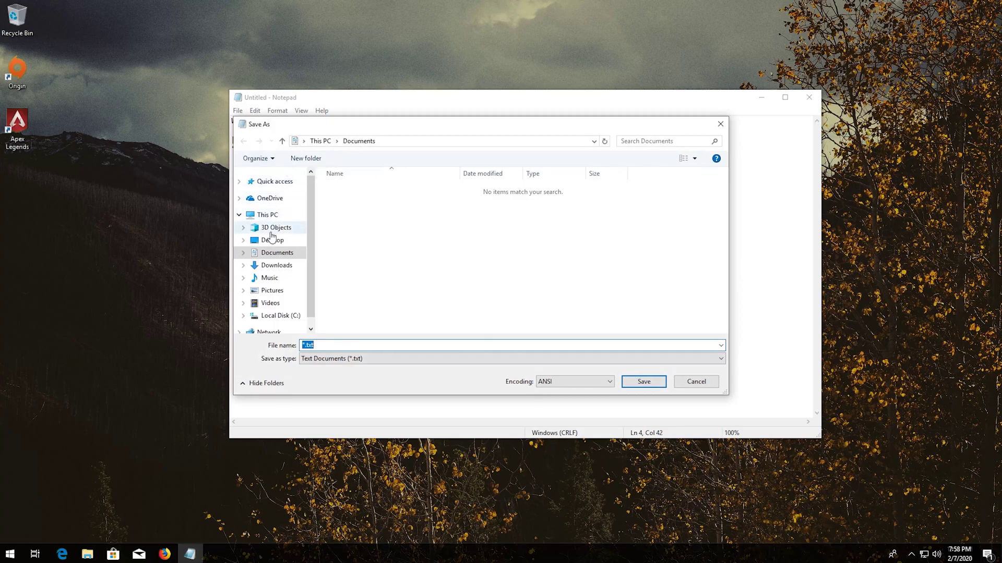
Step: Save the text to the Desktop as fix.reg with the All Files type
click(271, 241)
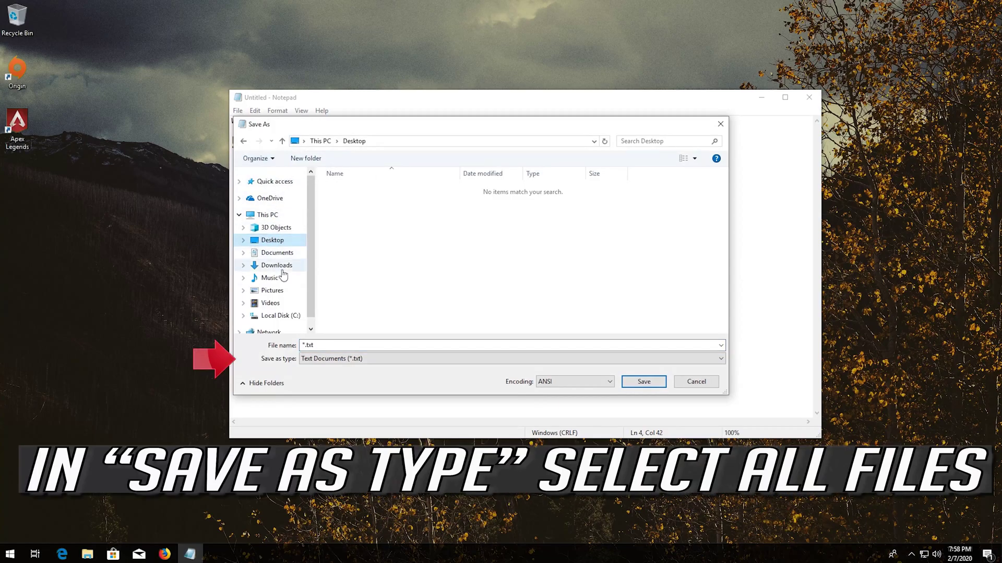
click(345, 360)
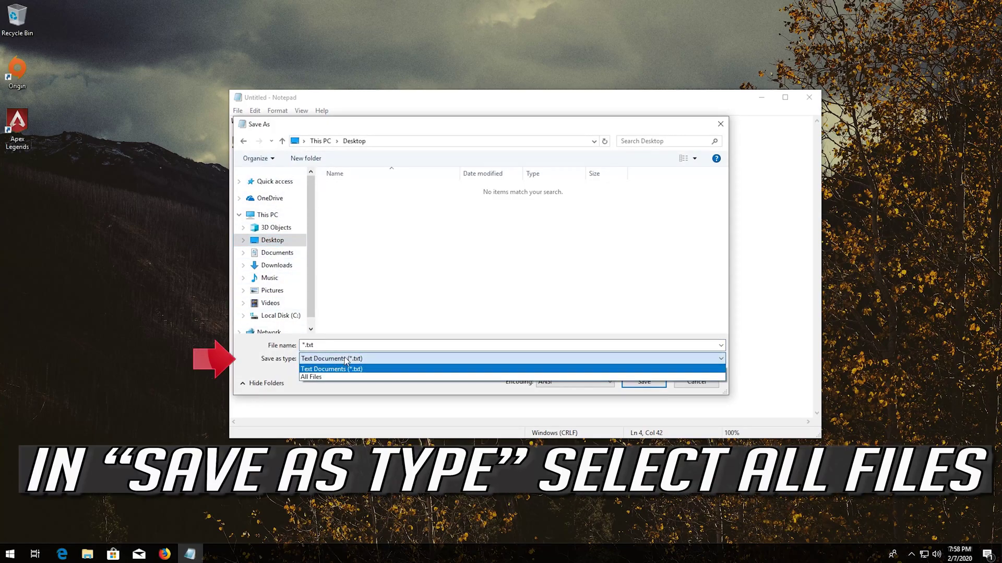
click(323, 378)
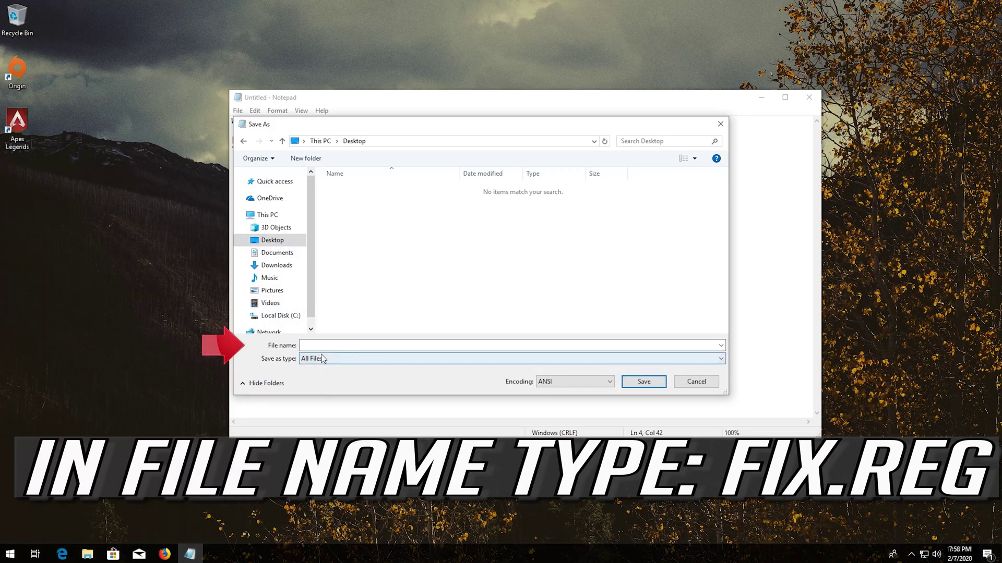
click(324, 346)
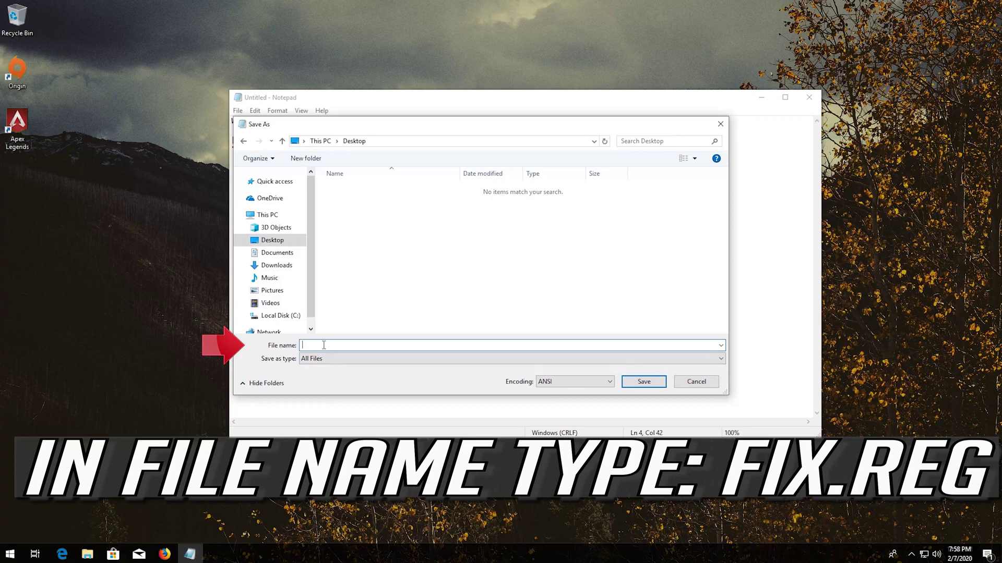
text(fix.reg)
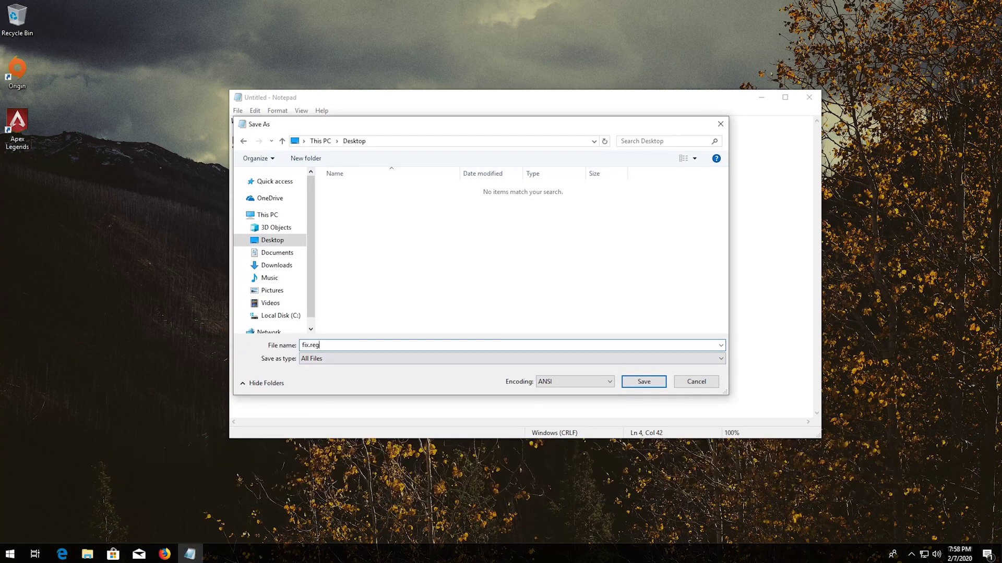
click(644, 382)
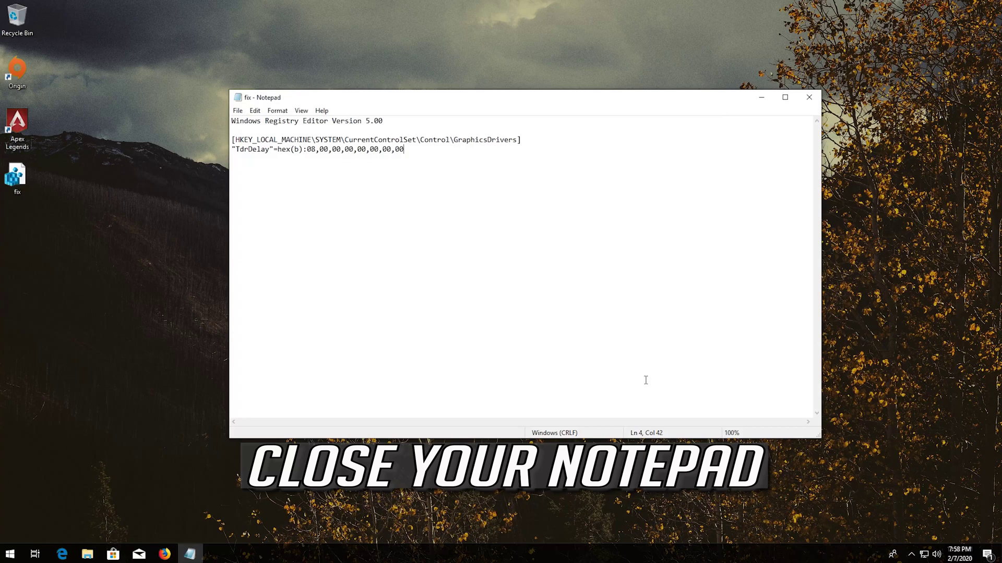
Step: Close Notepad and merge fix.reg into the registry, approving UAC and the warning
click(816, 103)
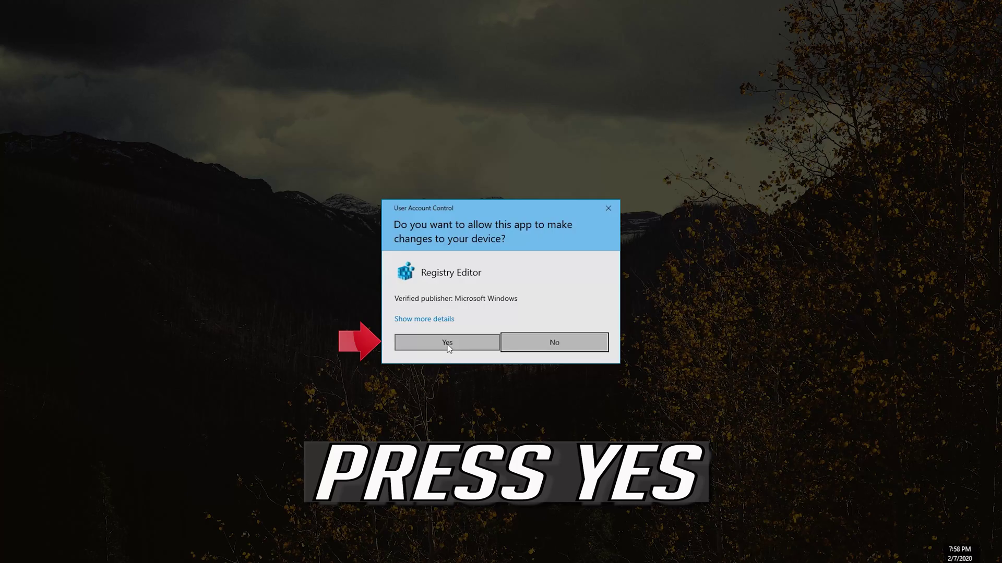
click(463, 342)
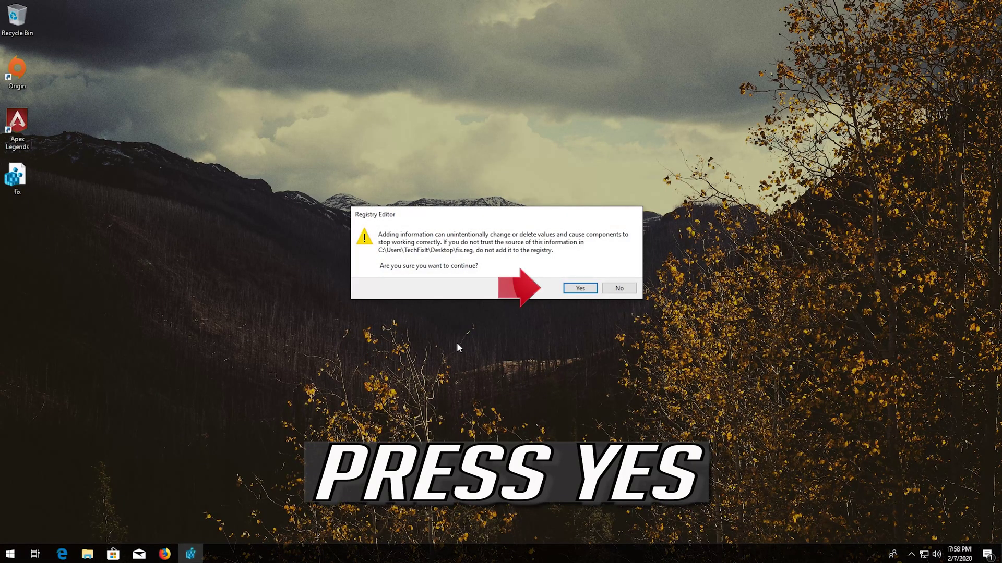
click(579, 289)
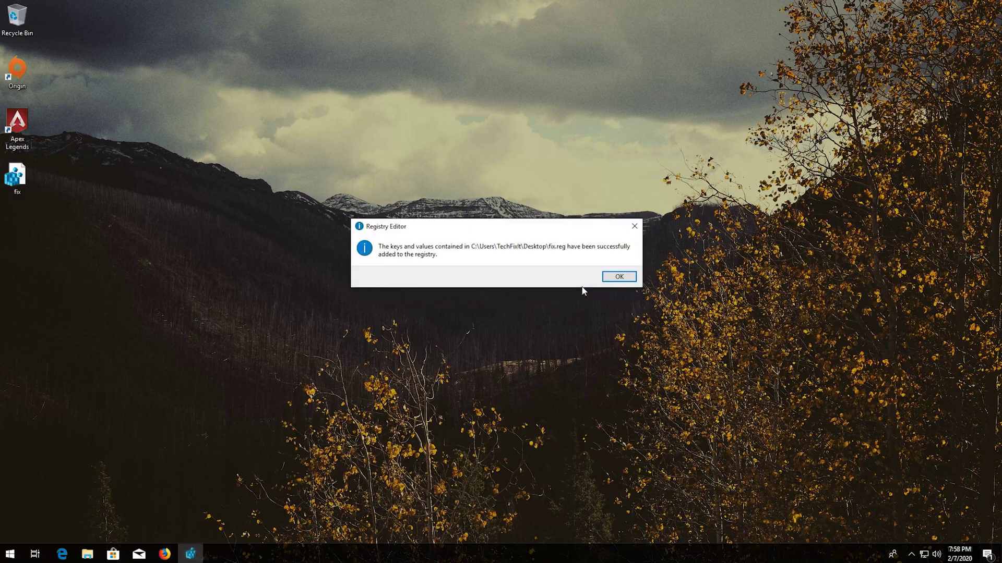
click(622, 277)
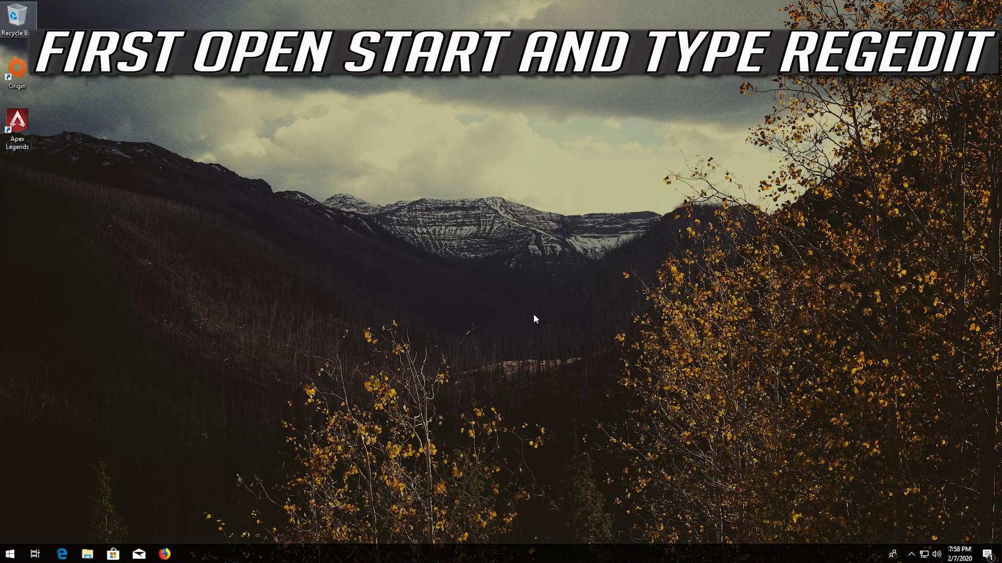
Step: Launch Registry Editor through a 'regedit' Start search, approving the UAC prompt
key(super)
text(reged)
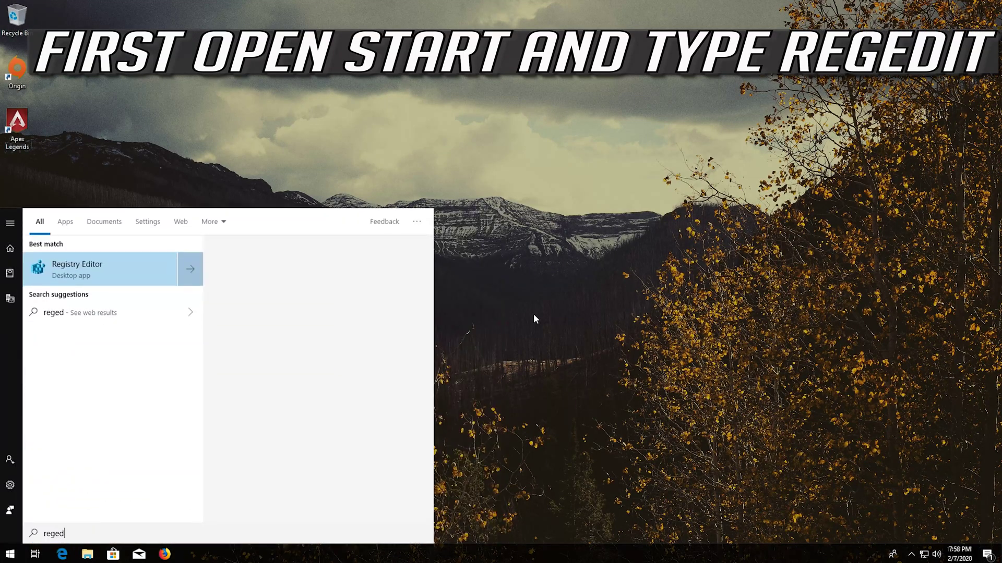
text(it)
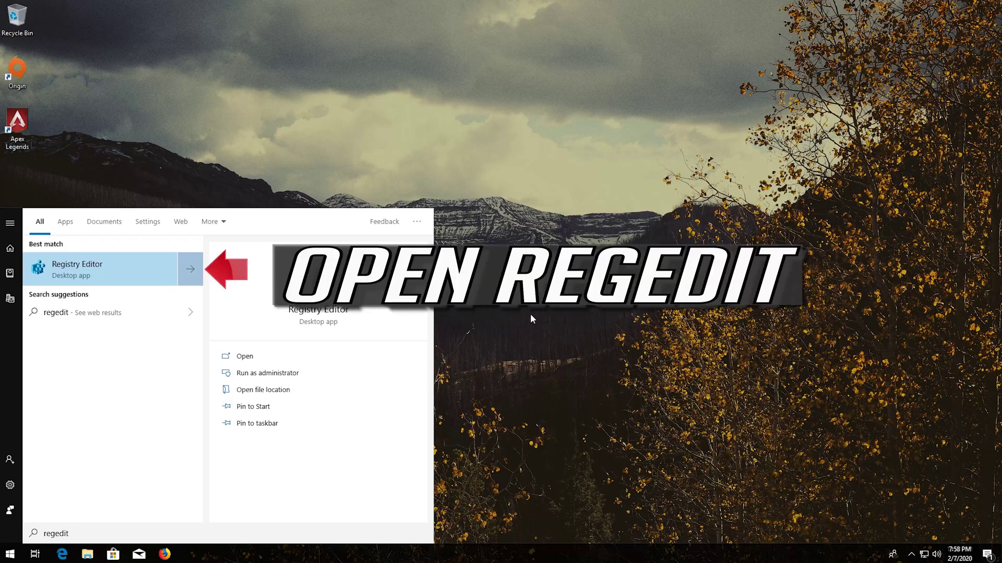
click(120, 269)
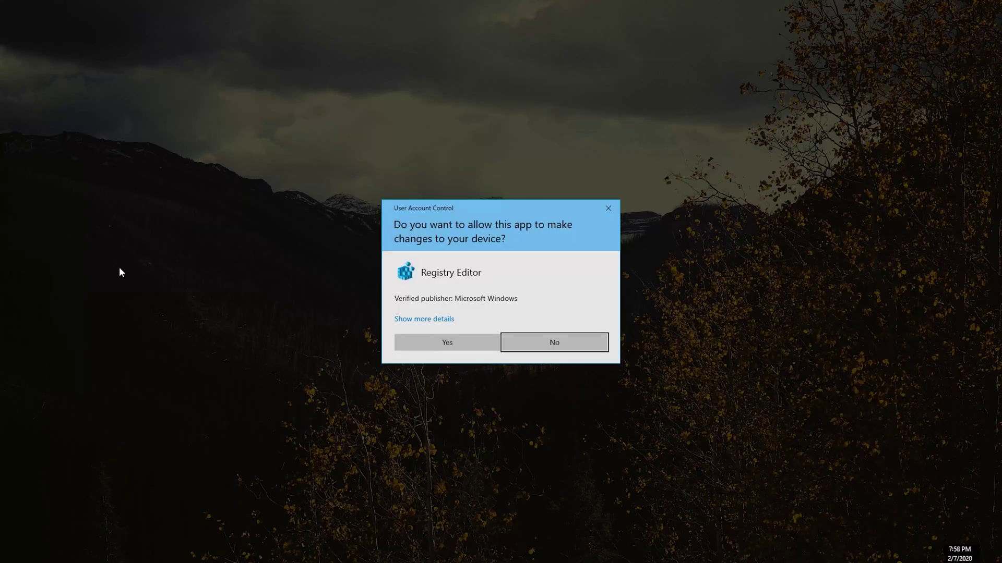
click(435, 345)
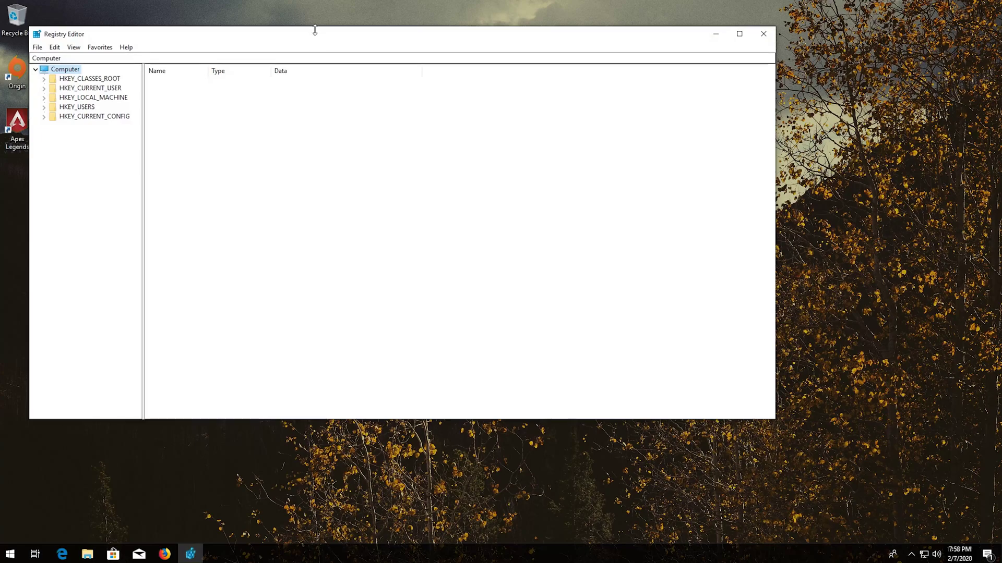
Step: Navigate to HKEY_LOCAL_MACHINE\SYSTEM\CurrentControlSet\Control\GraphicsDrivers to show TdrDelay (REG_QWORD 8)
drag(319, 39, 437, 66)
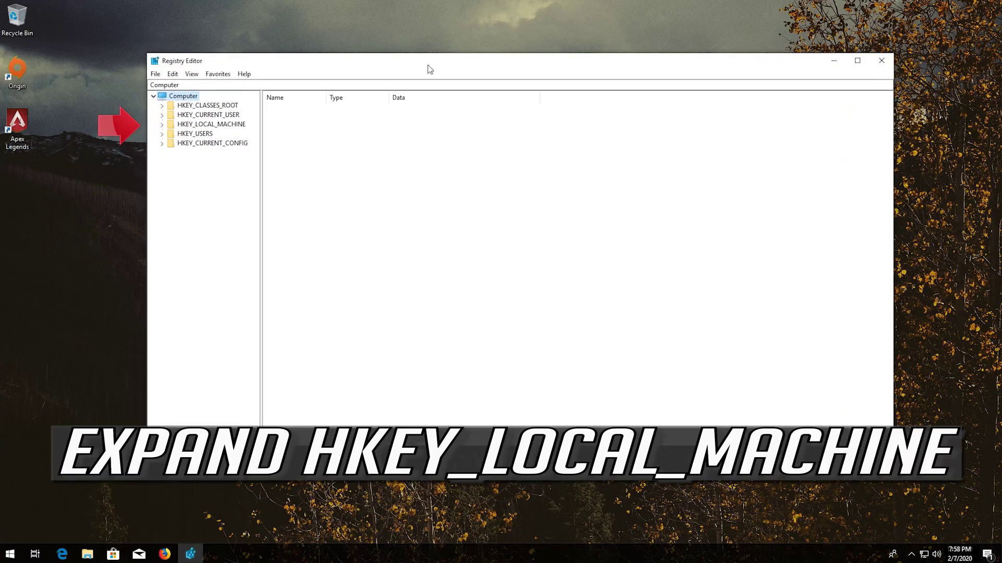
click(162, 124)
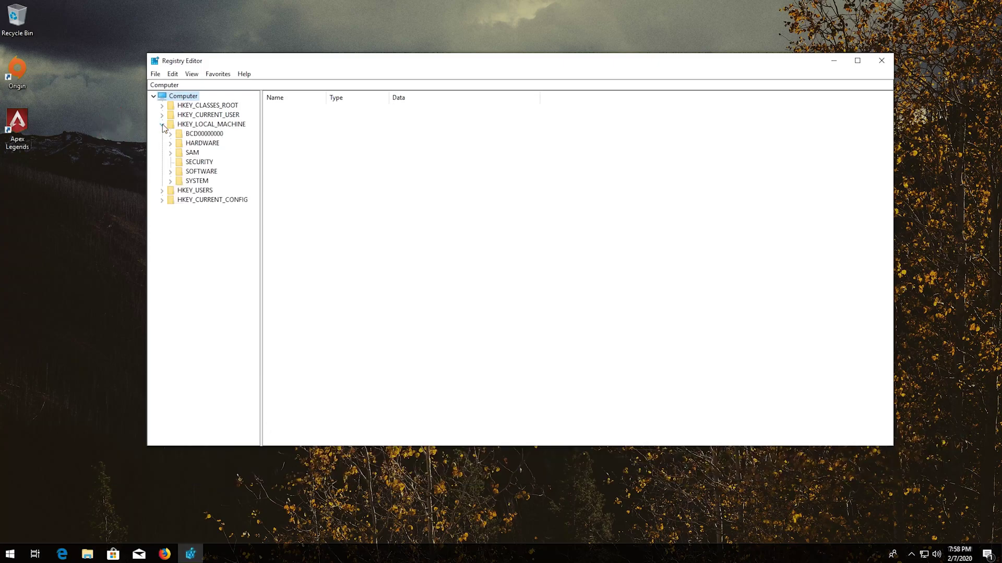
click(171, 181)
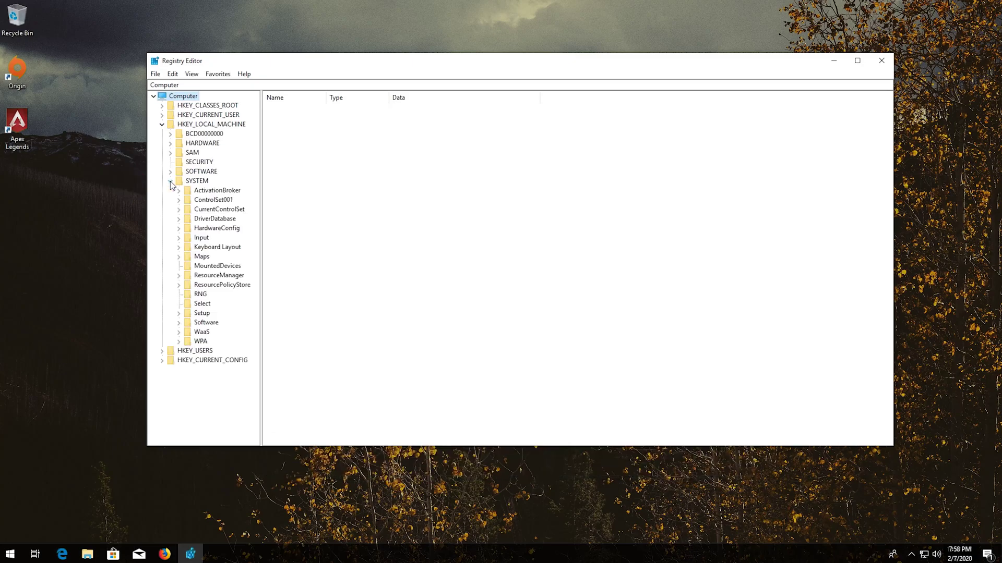
click(219, 209)
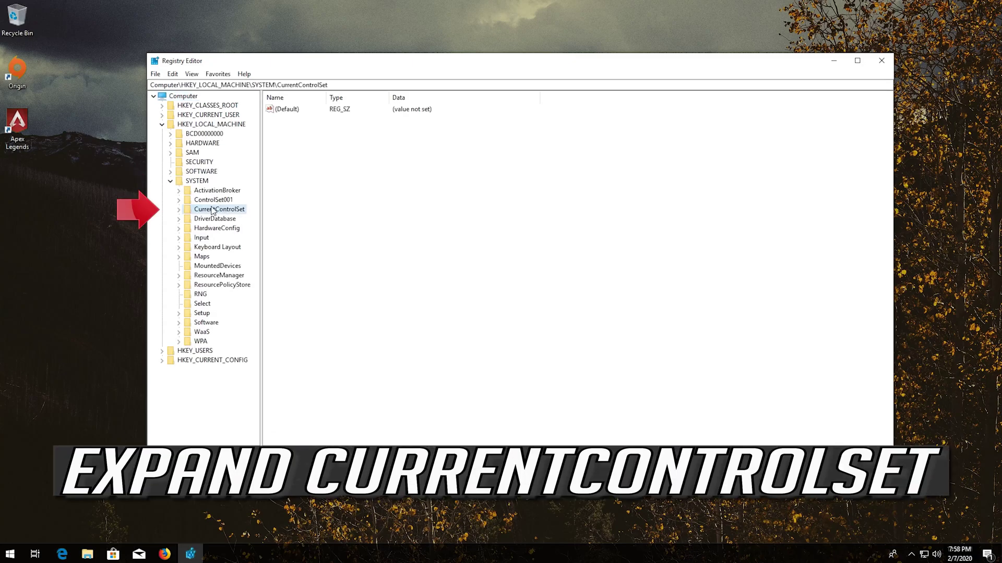
click(178, 210)
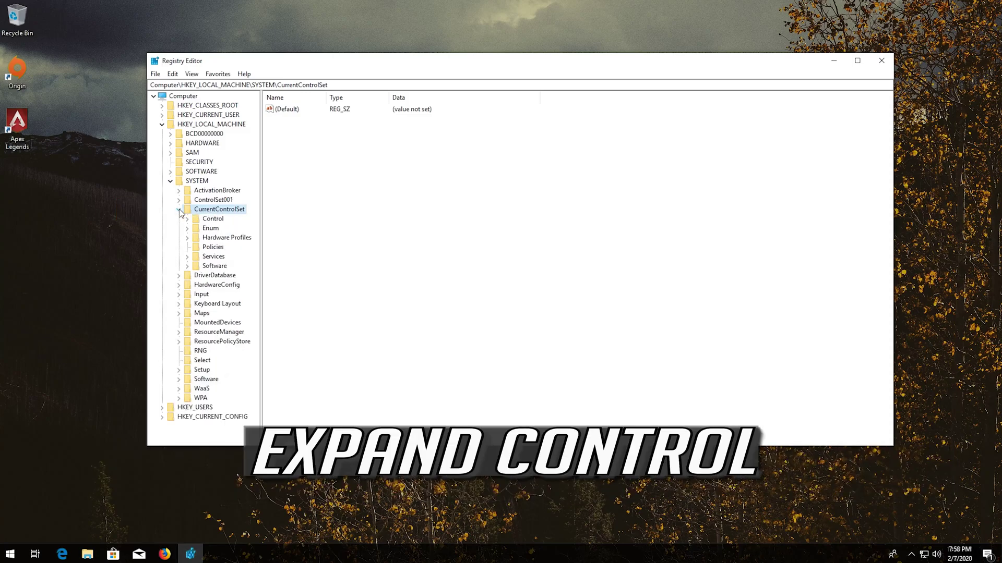
click(187, 220)
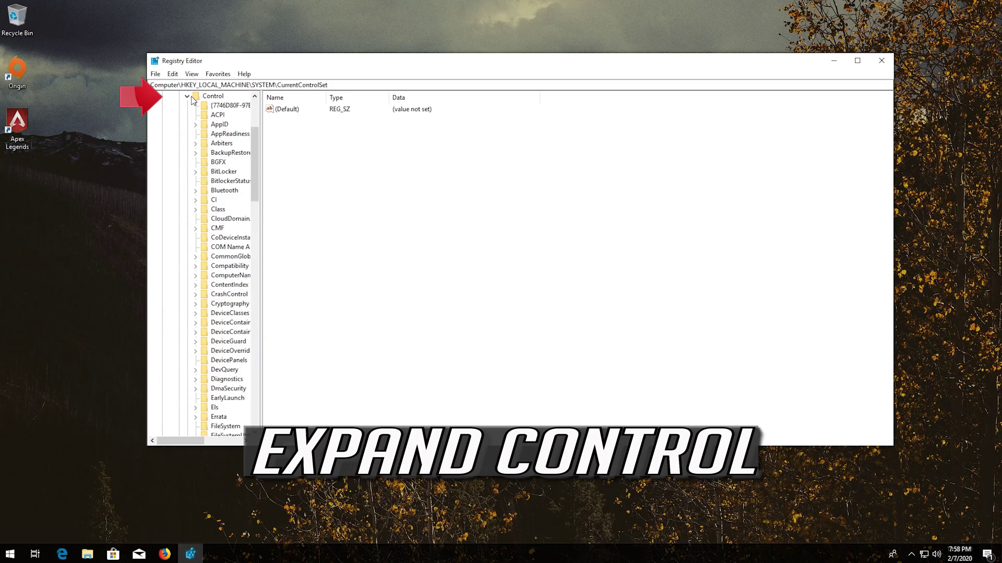
scroll(225, 208, down, 3)
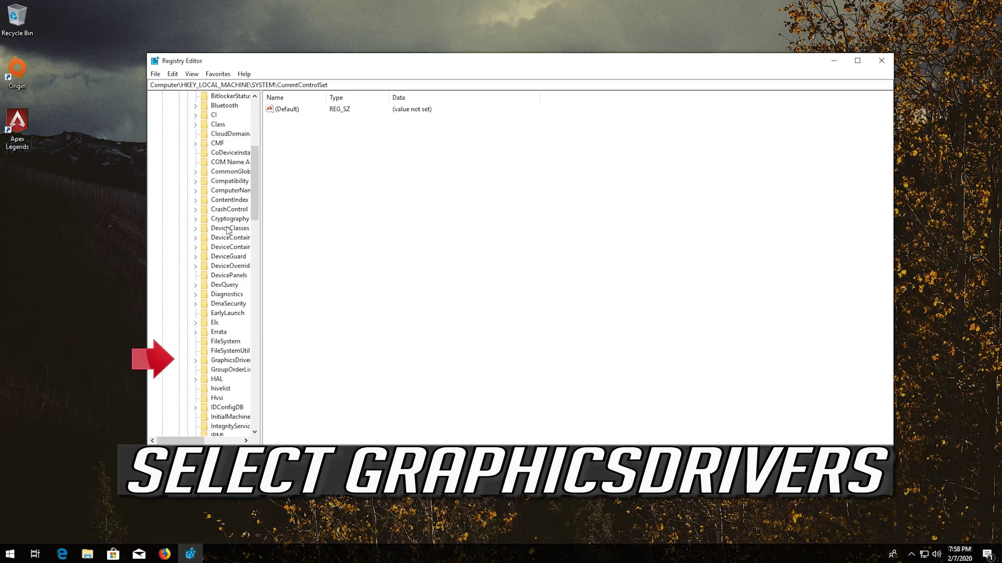
click(217, 360)
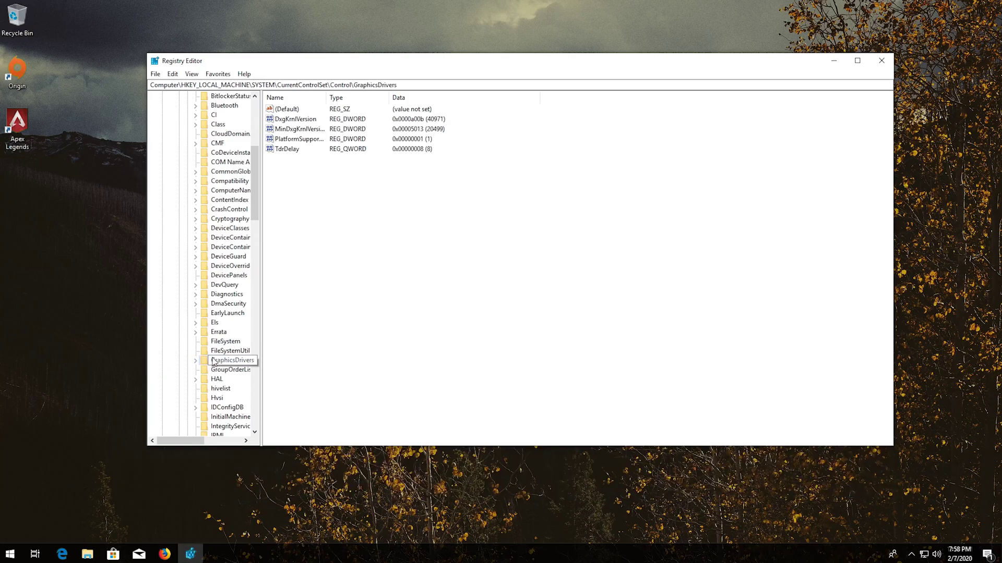
Step: Delete the TdrDelay value under GraphicsDrivers, confirm the deletion, then close Registry Editor
click(295, 150)
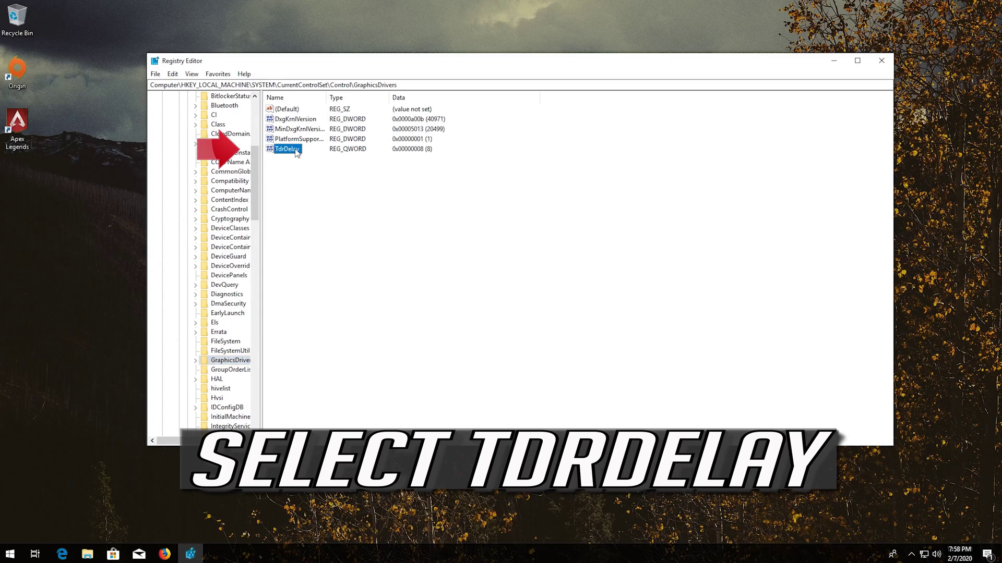
right_click(301, 153)
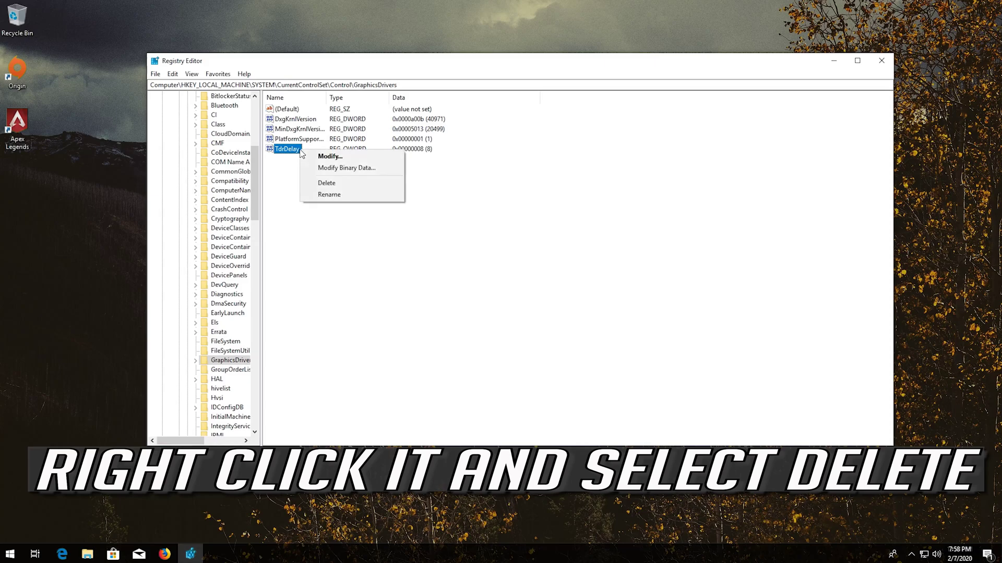
click(352, 183)
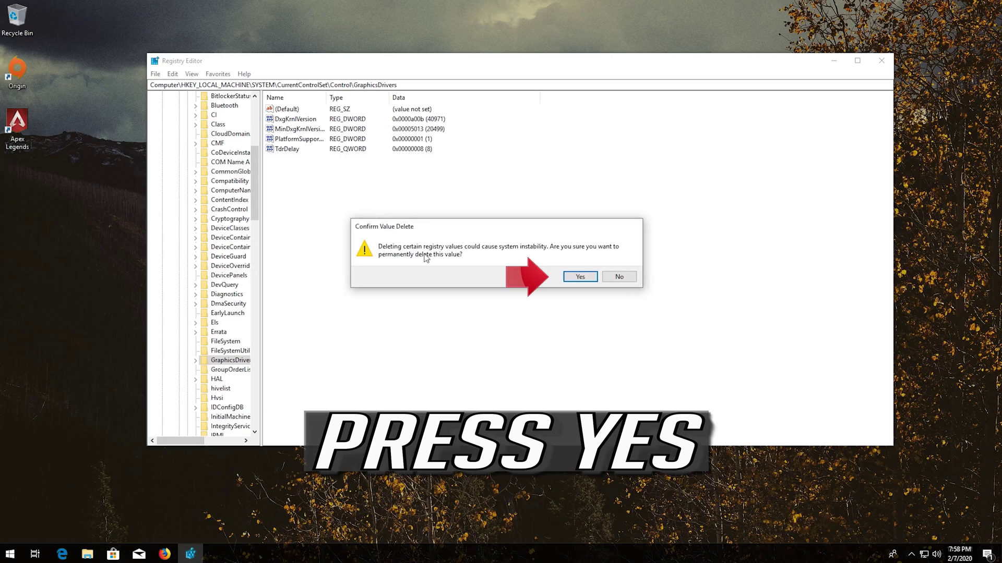
click(578, 278)
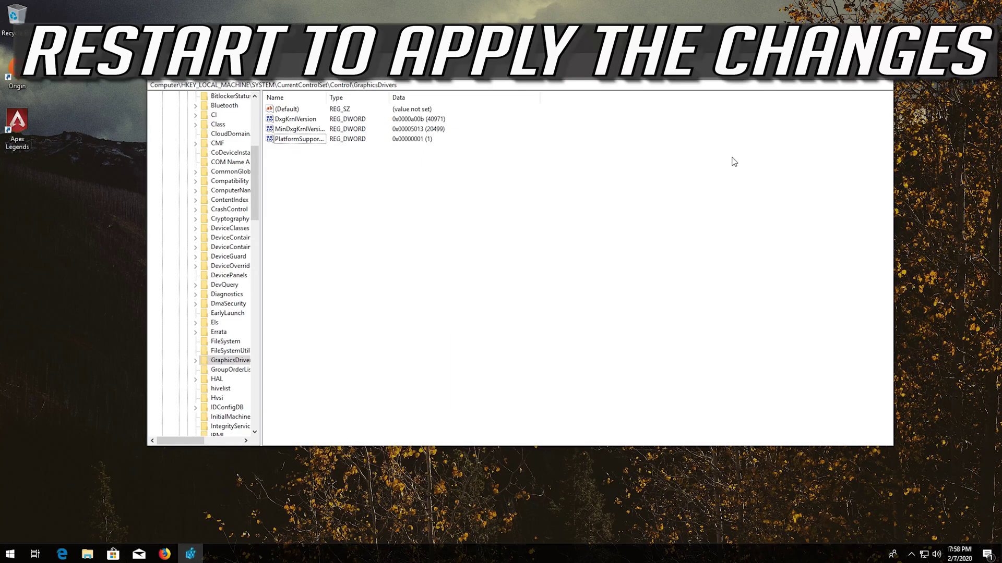
click(882, 60)
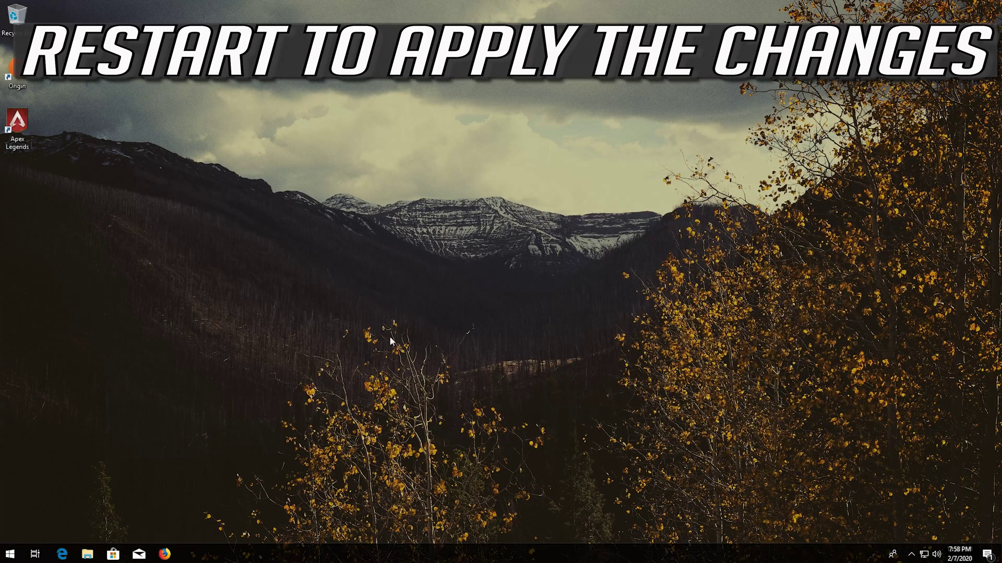